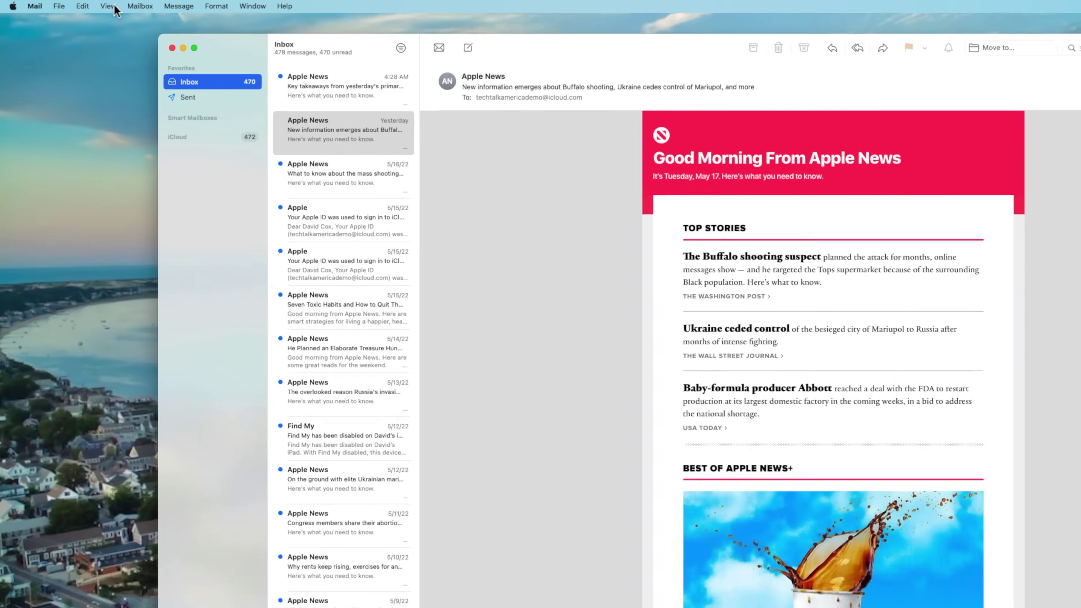
Switch the inbox to the column layout and sort it by sender (From)
left_click(81, 7)
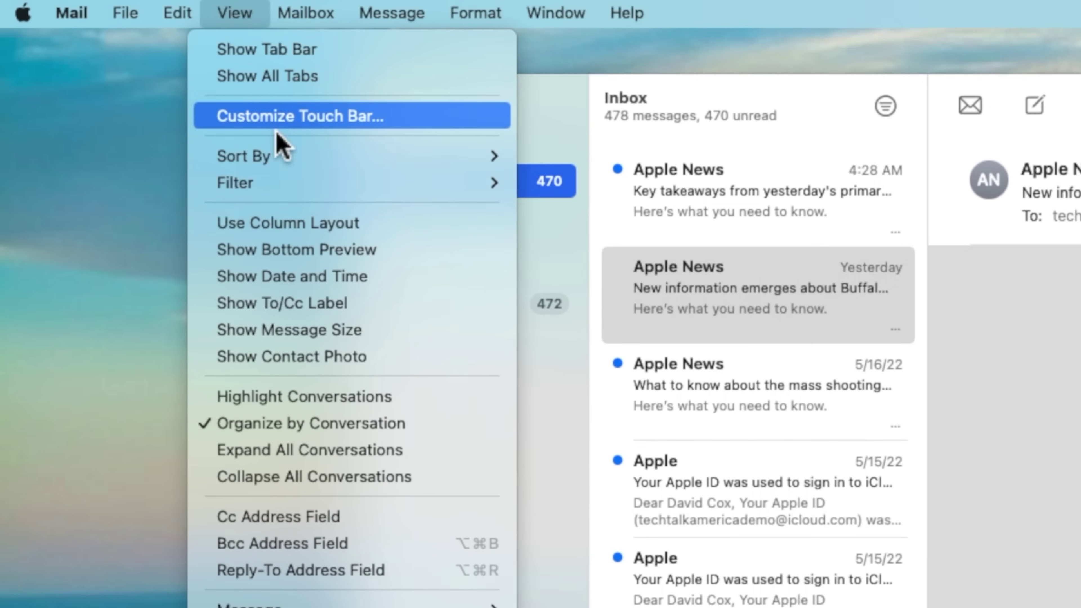
left_click(294, 232)
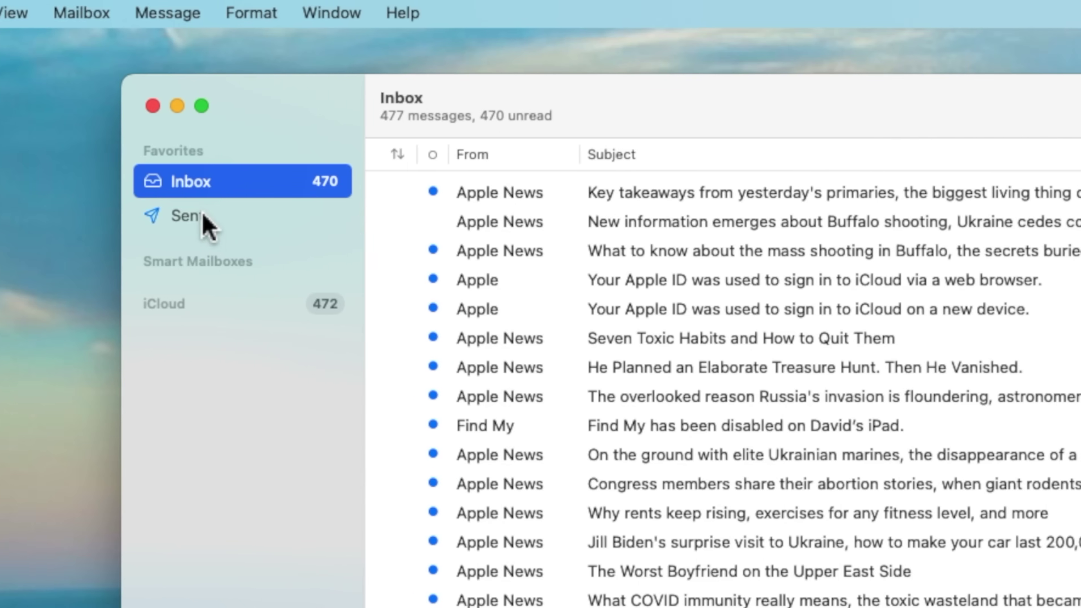
left_click(466, 158)
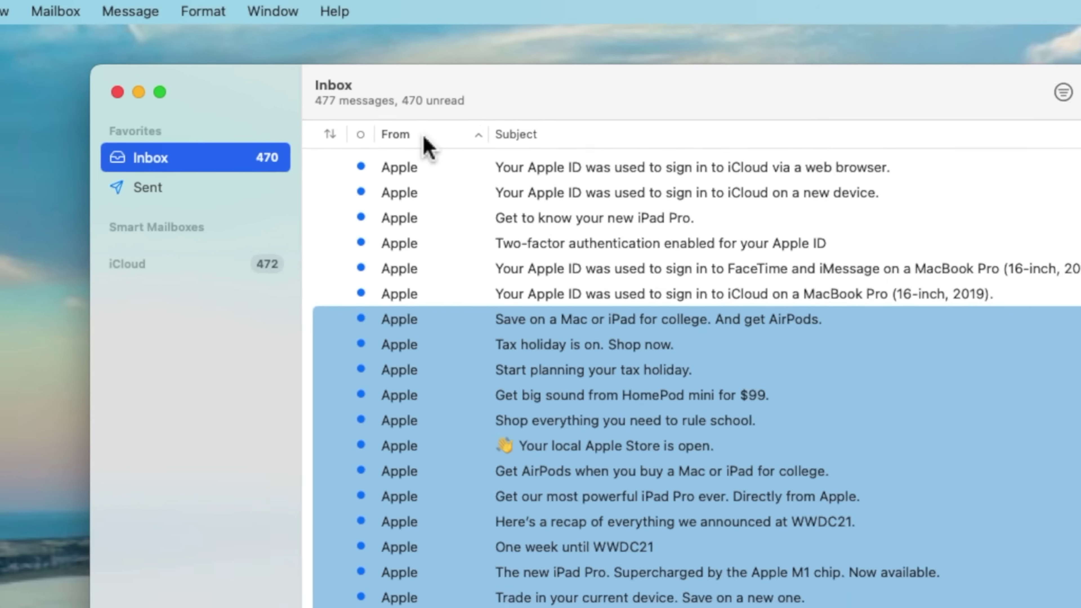
Select all the Apple and Apple Music messages and delete them
left_click(583, 219)
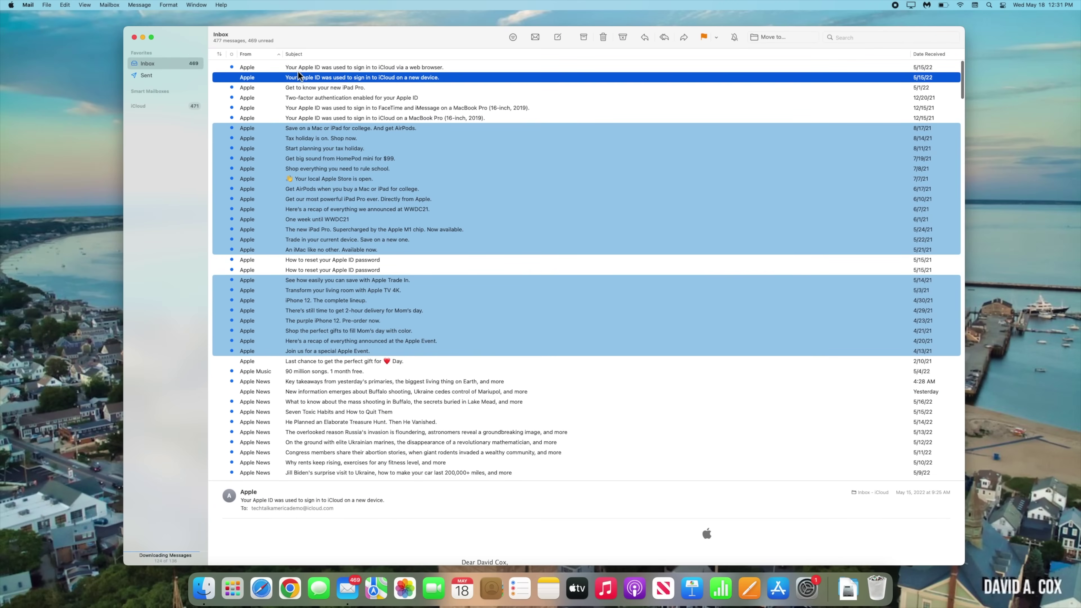
left_click(300, 68)
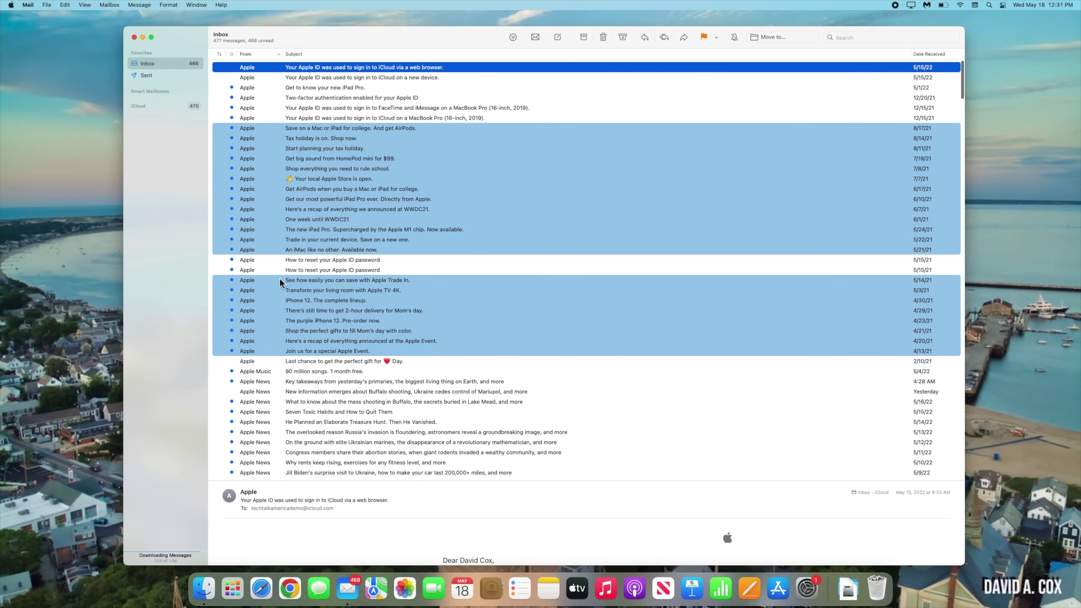
scroll(279, 281, "down", 10)
left_click(324, 154, "shift")
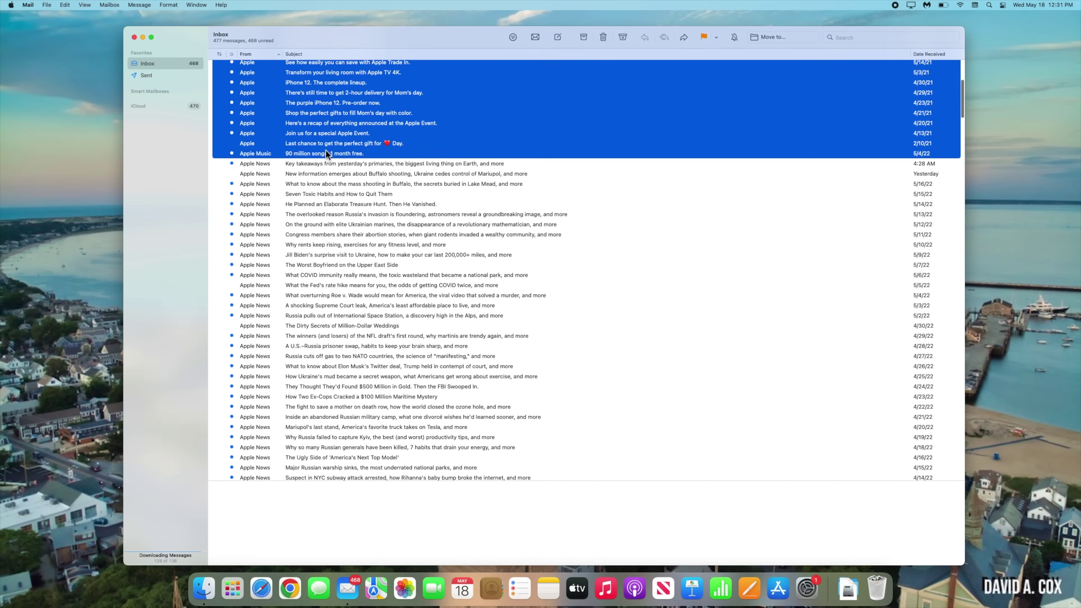
scroll(326, 150, "up", 10)
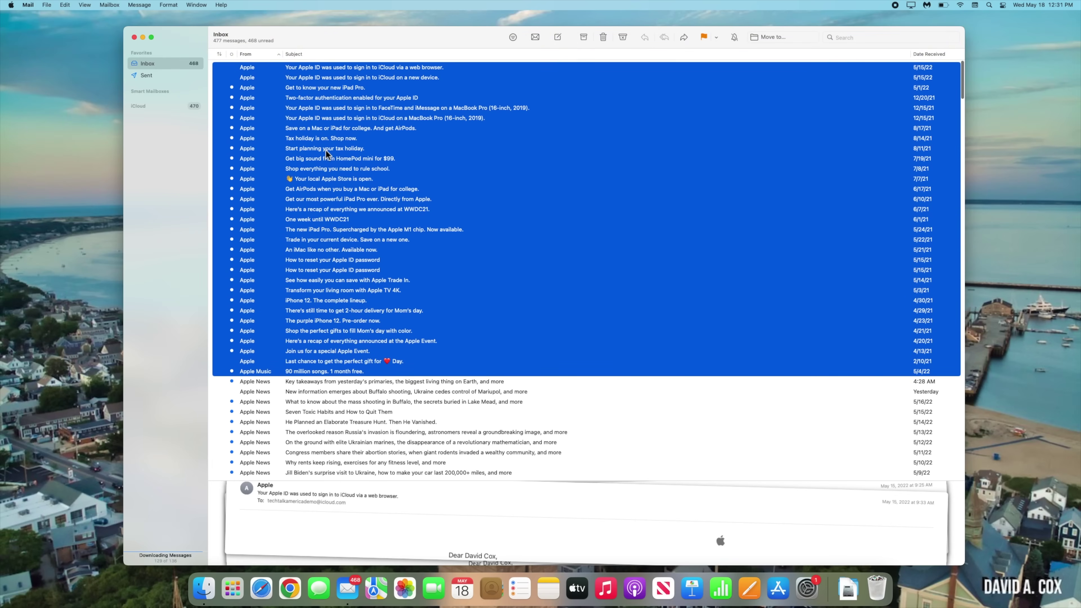
key("Delete")
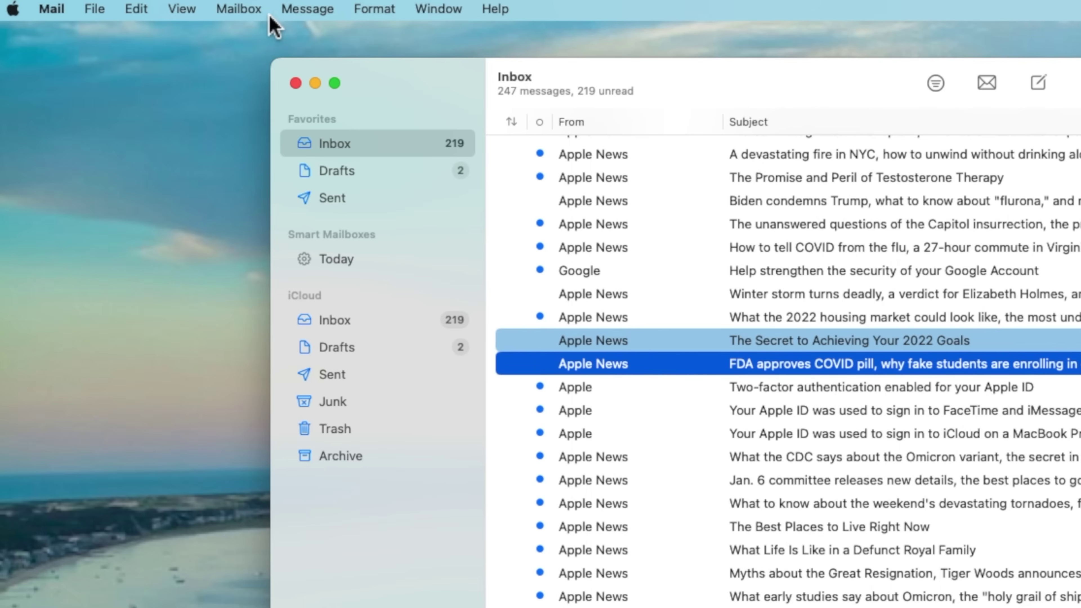
Create a new mailbox named 'Prior to 2022' stored On My Mac
left_click(255, 9)
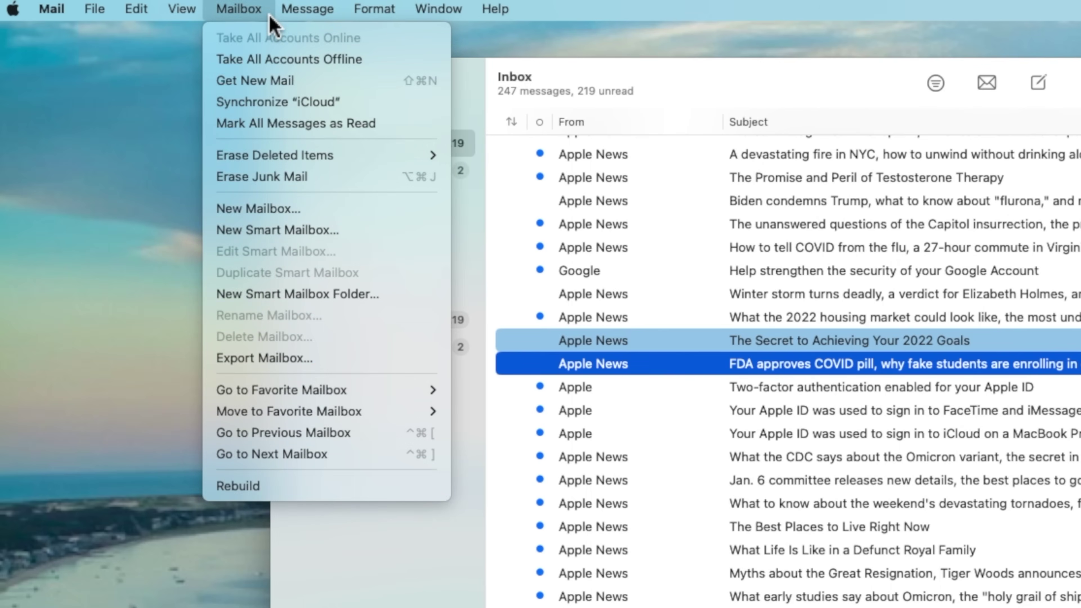
left_click(320, 211)
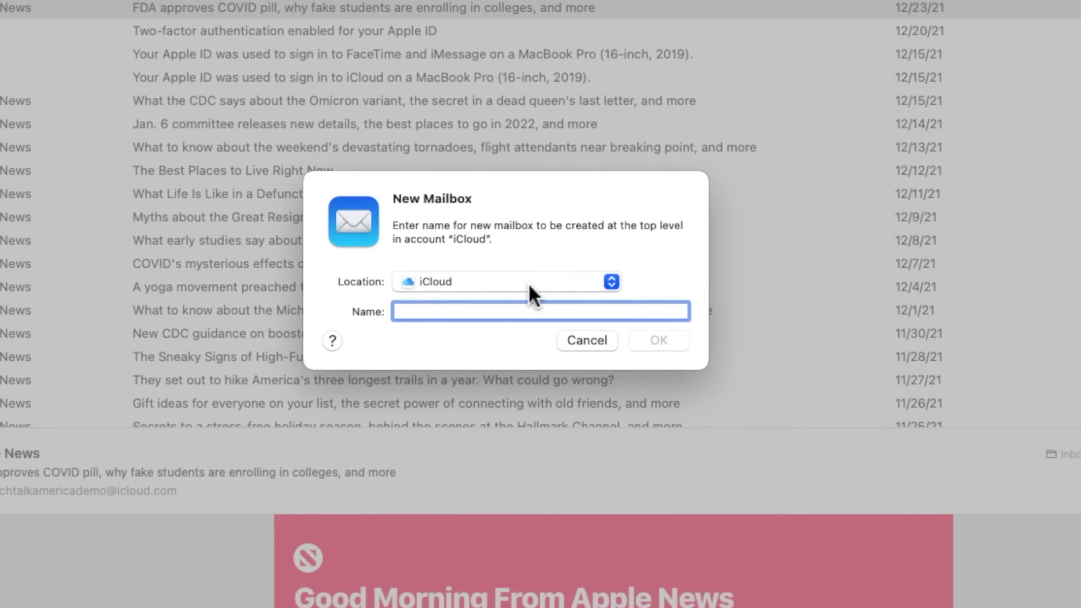
left_click(529, 285)
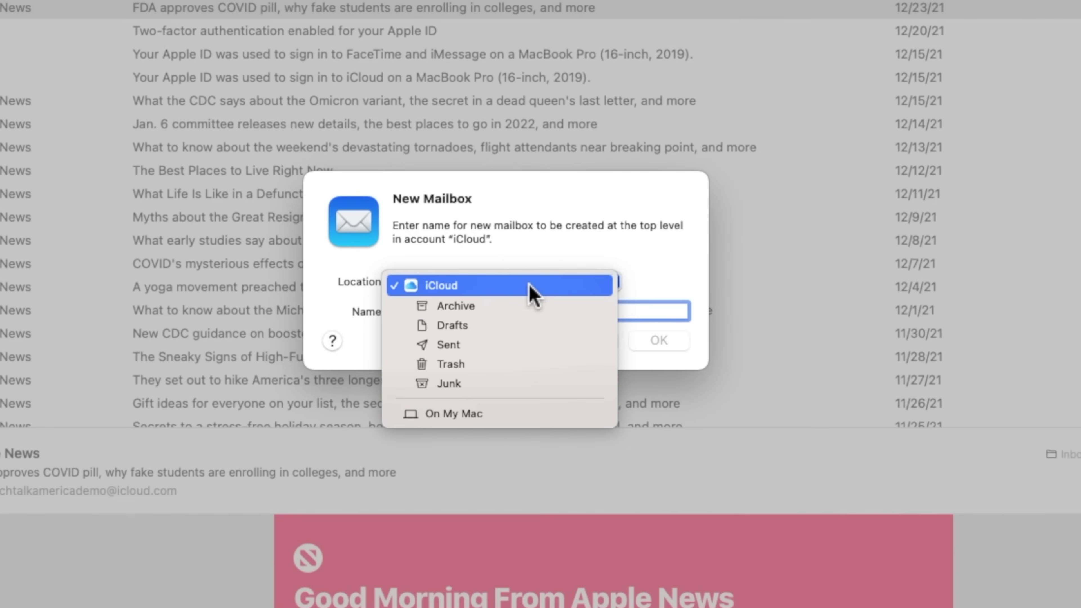
left_click(516, 415)
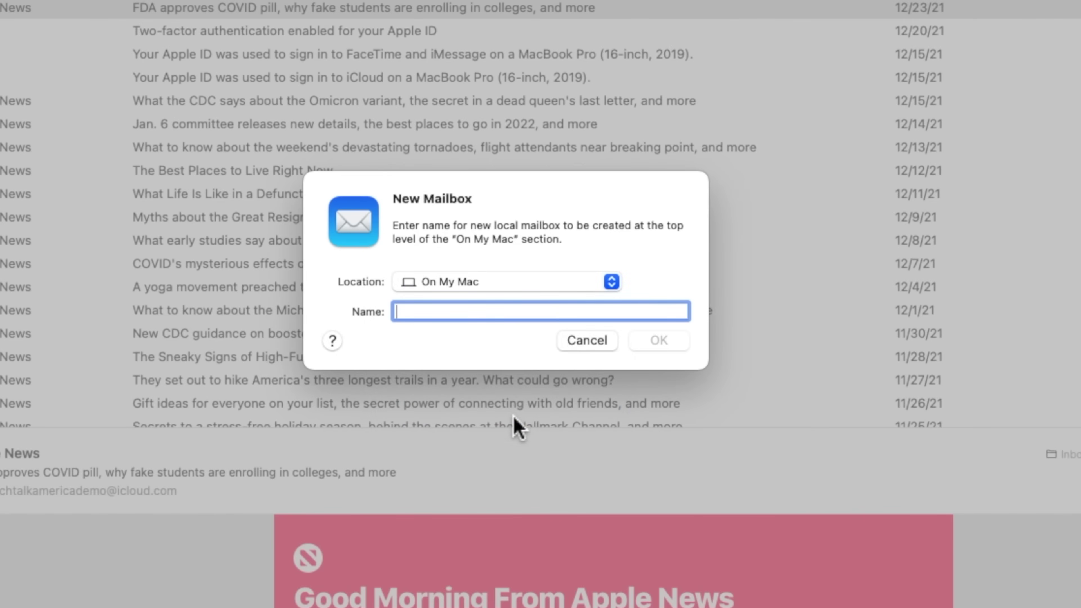
type("Prior to 2022")
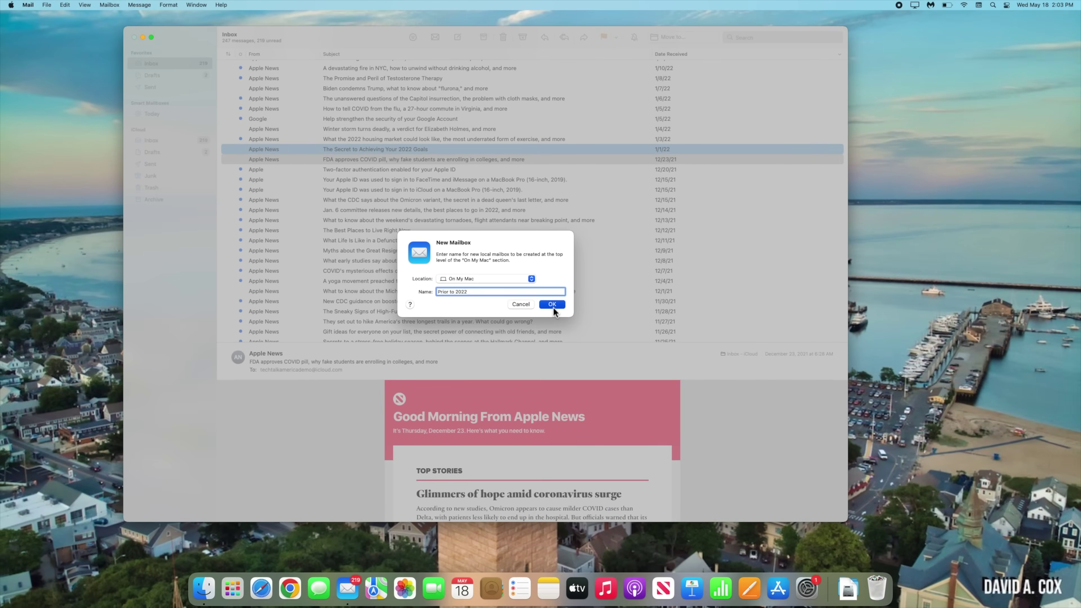
left_click(552, 305)
Move all the 2021 inbox messages into the Prior to 2022 mailbox
scroll(523, 166, "down", 20)
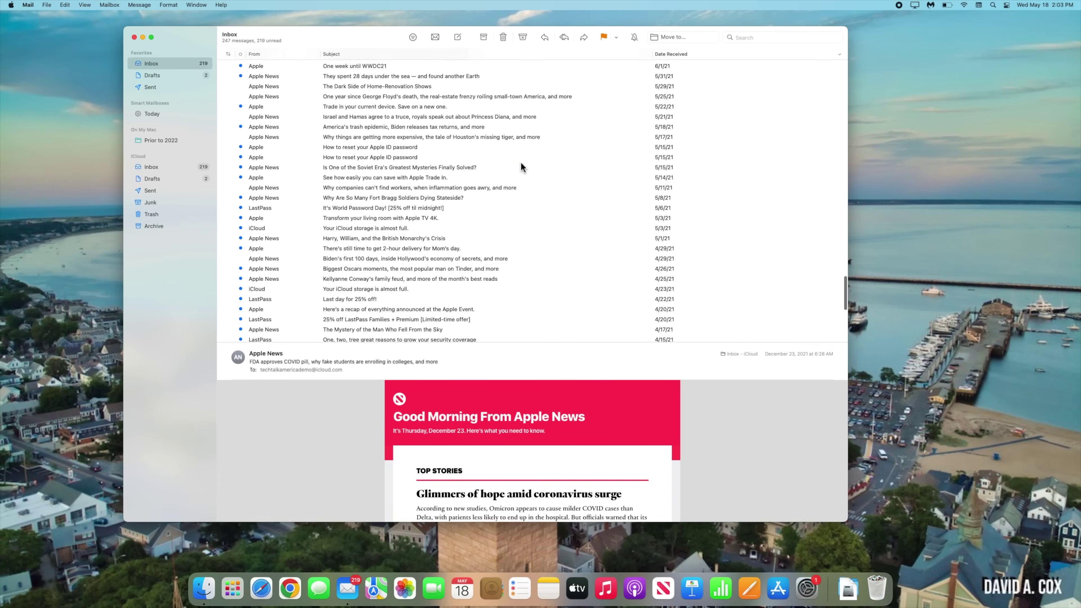
left_click(411, 332, "shift")
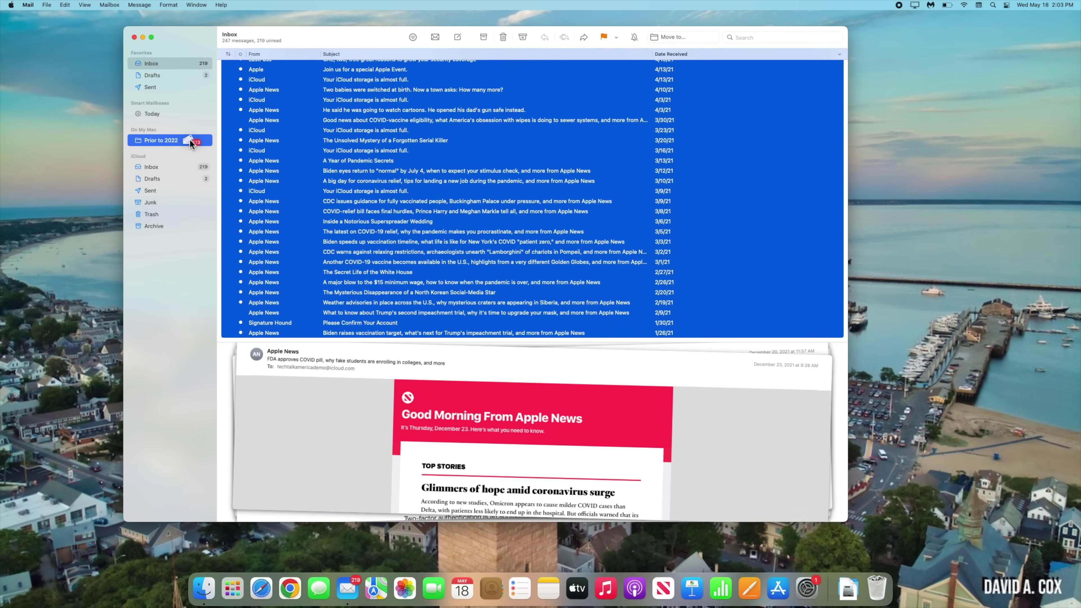
left_click_drag(190, 139, 189, 140)
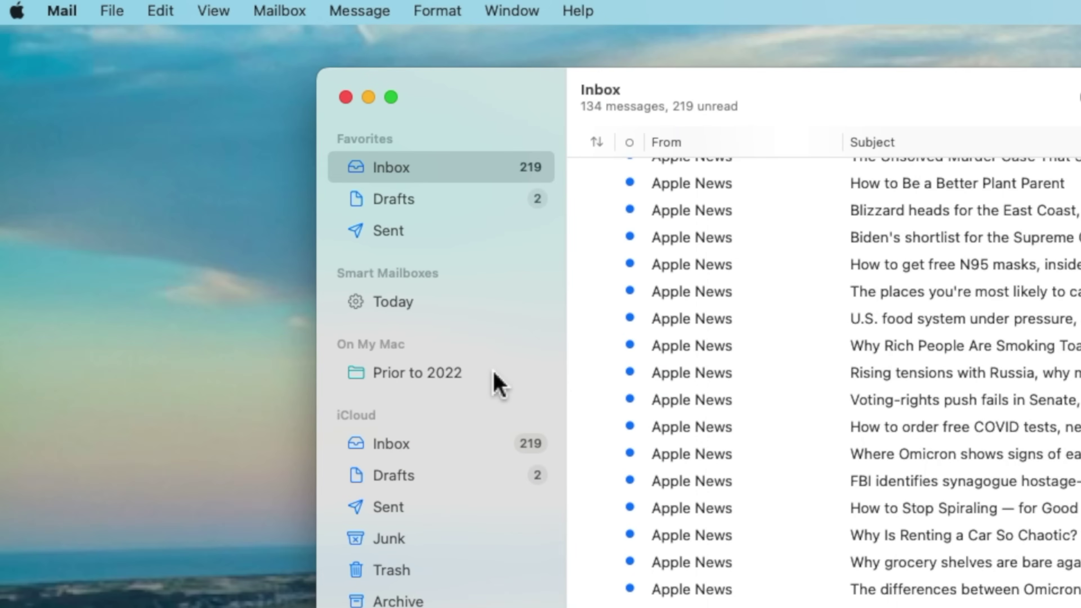
Open the Prior to 2022 mailbox and show the Activity window to follow the move
left_click(494, 372)
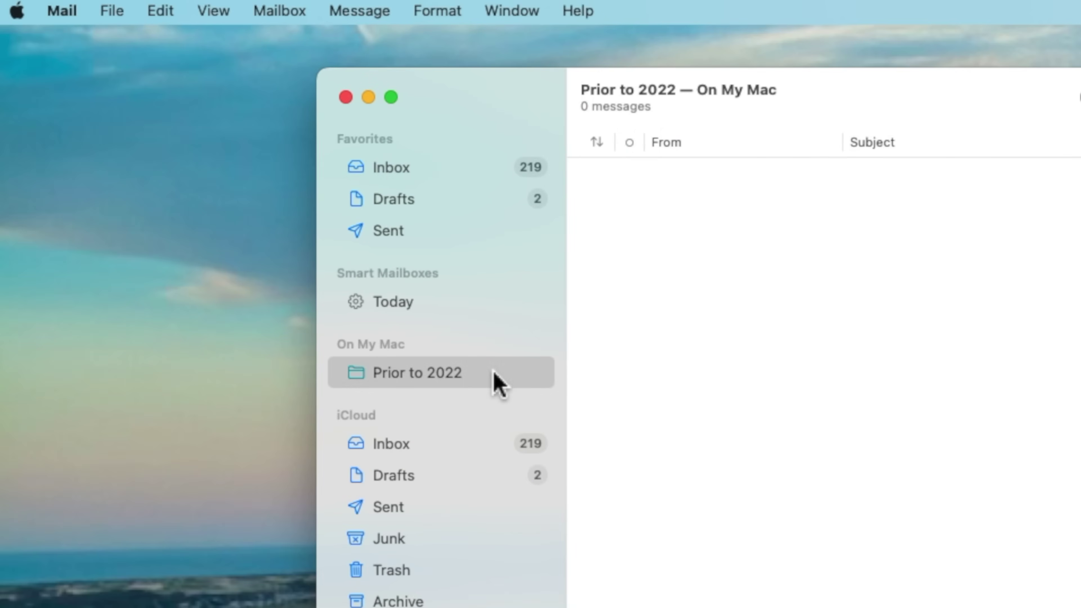
left_click(501, 13)
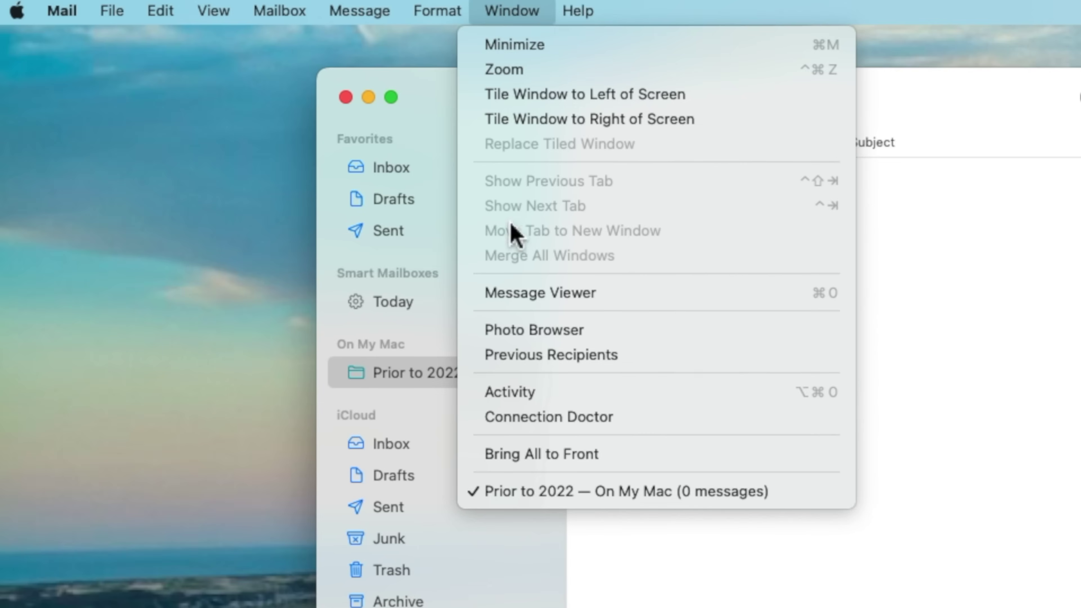
left_click(526, 393)
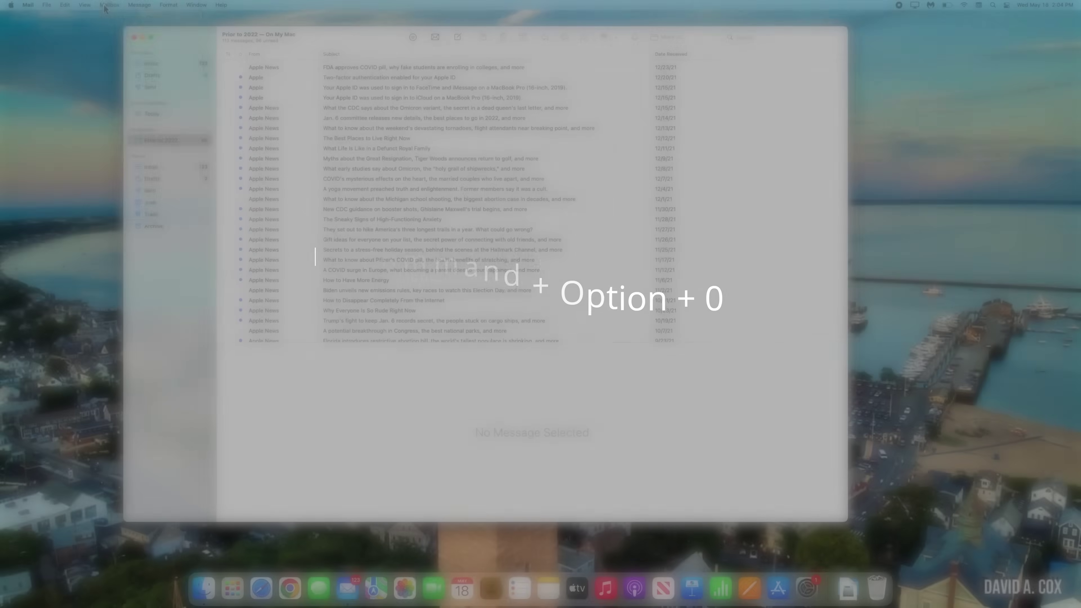
left_click(106, 5)
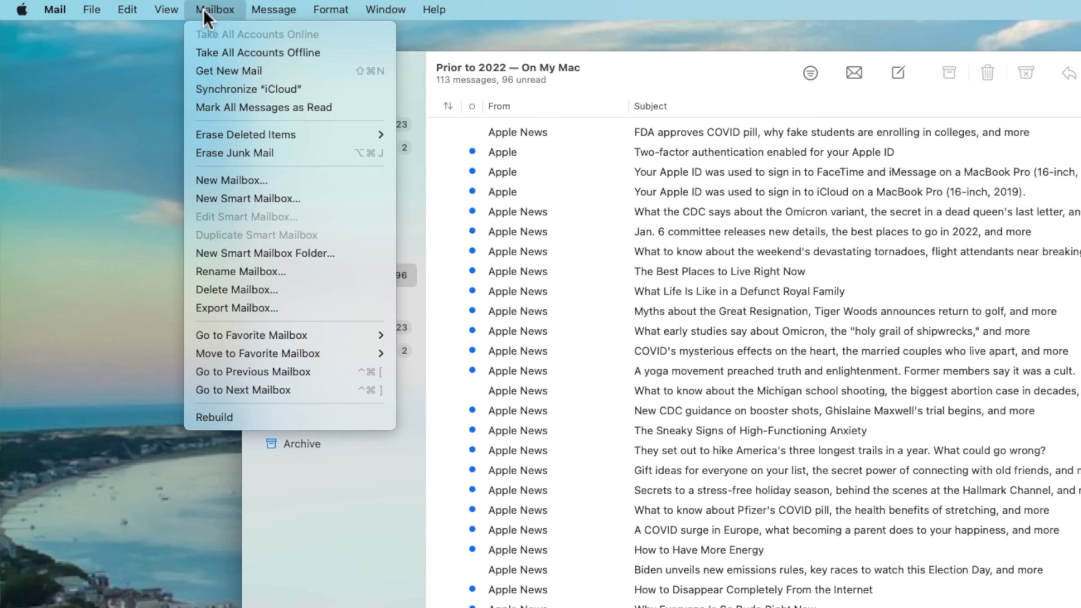
Export the Prior to 2022 mailbox to the Desktop
left_click(278, 309)
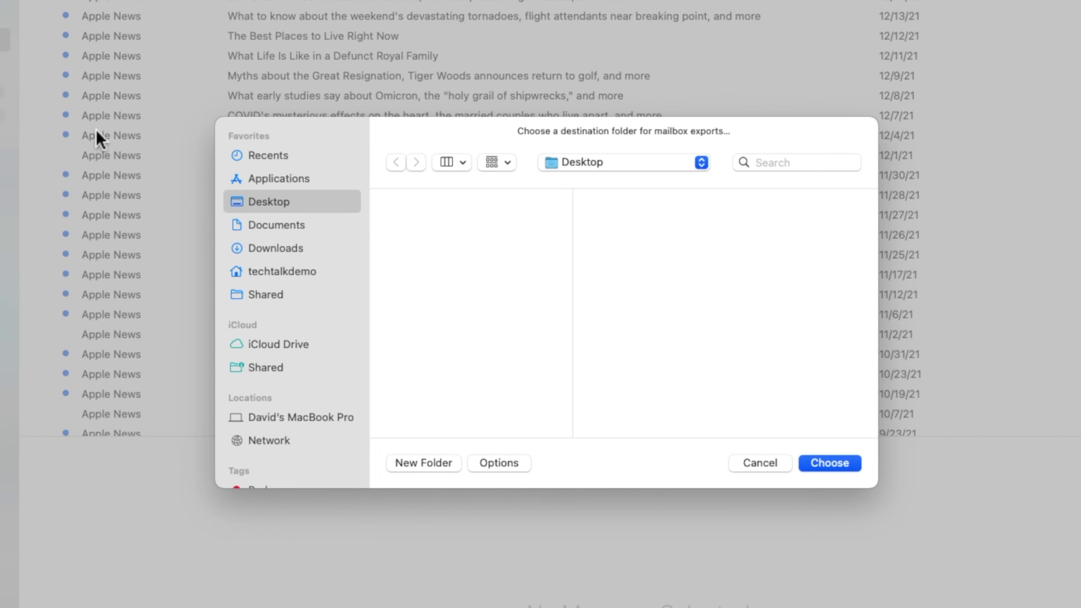
left_click(826, 463)
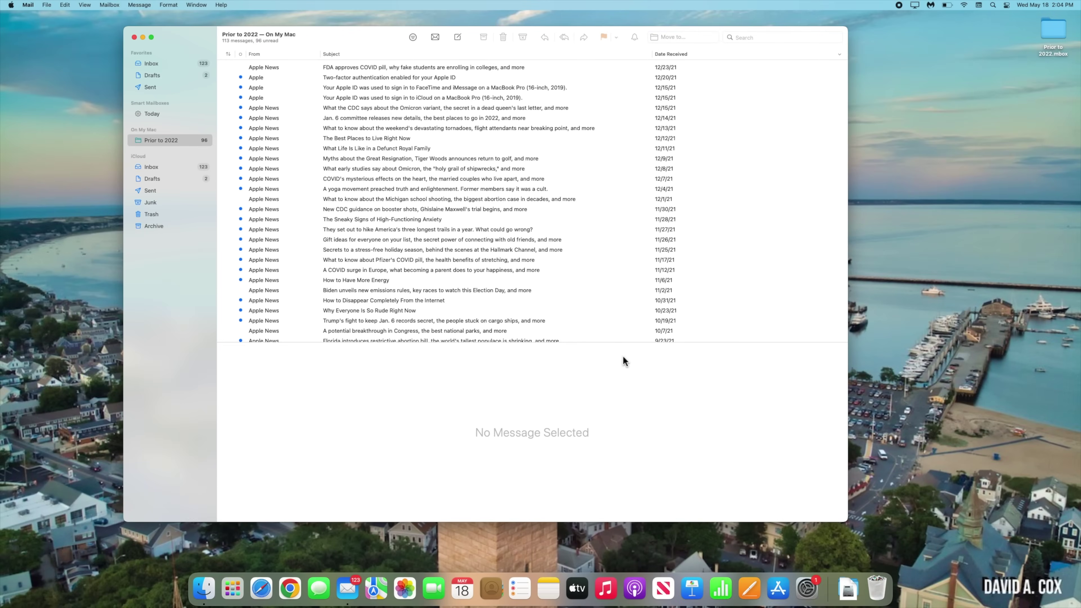
Delete the local Prior to 2022 mailbox
right_click(181, 141)
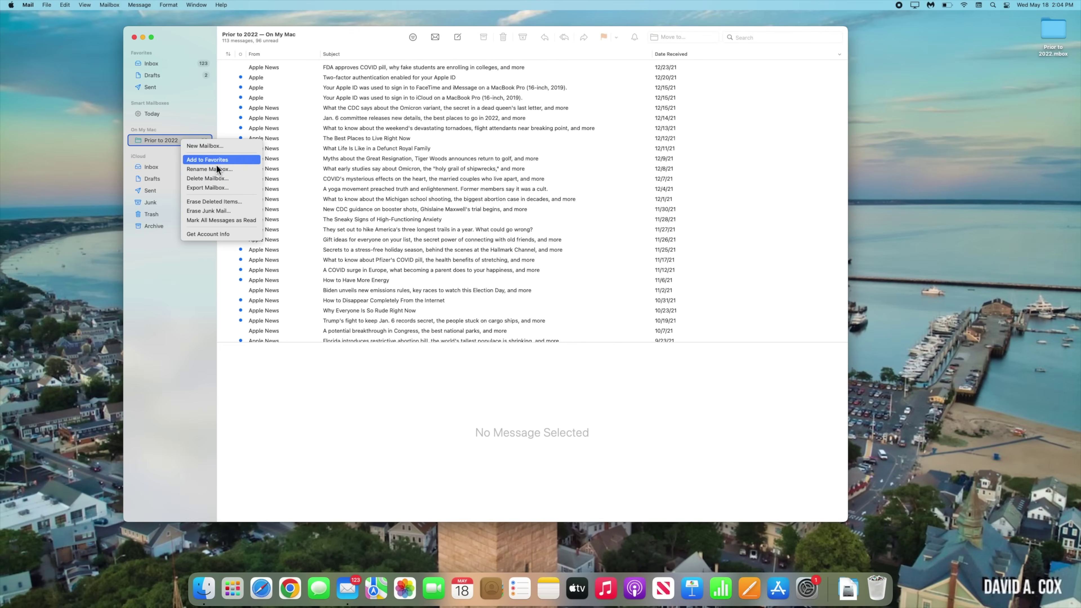
left_click(222, 176)
left_click(511, 314)
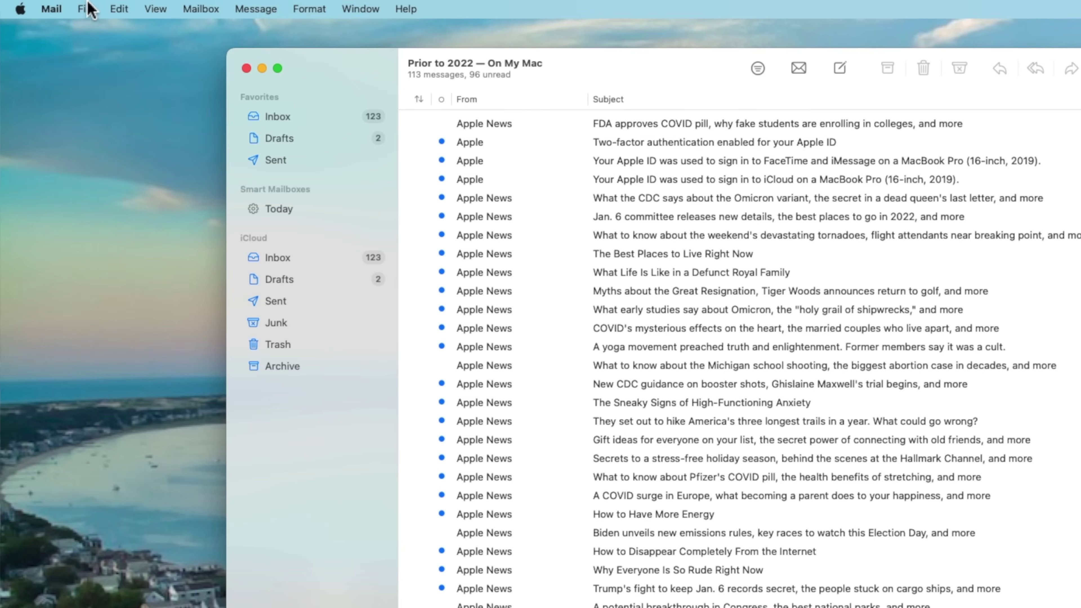
Import Prior to 2022.mbox via File > Import Mailboxes and open the imported mailbox
left_click(89, 7)
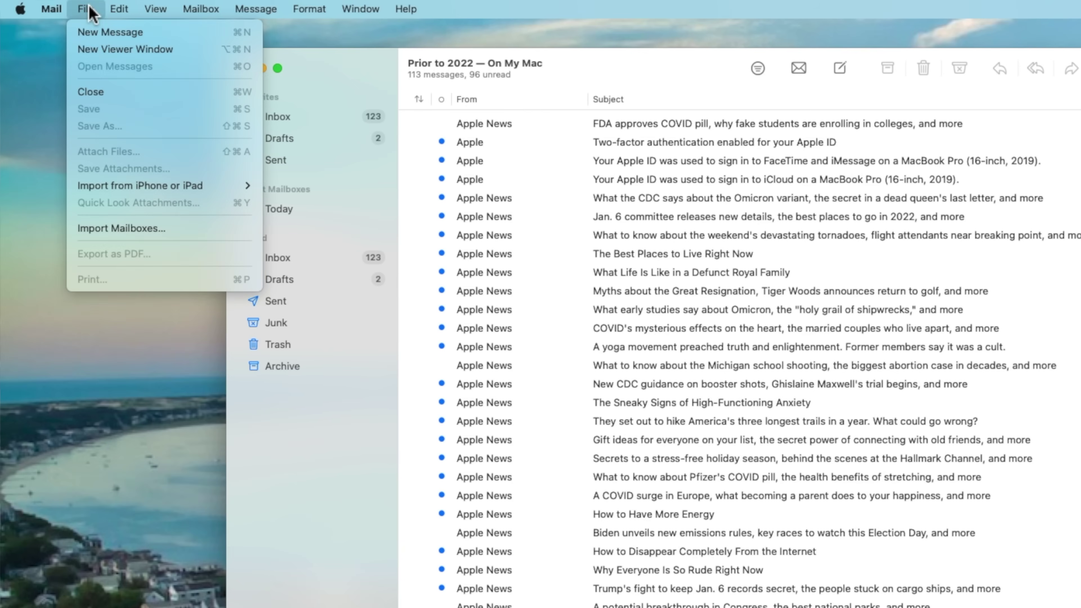
left_click(179, 230)
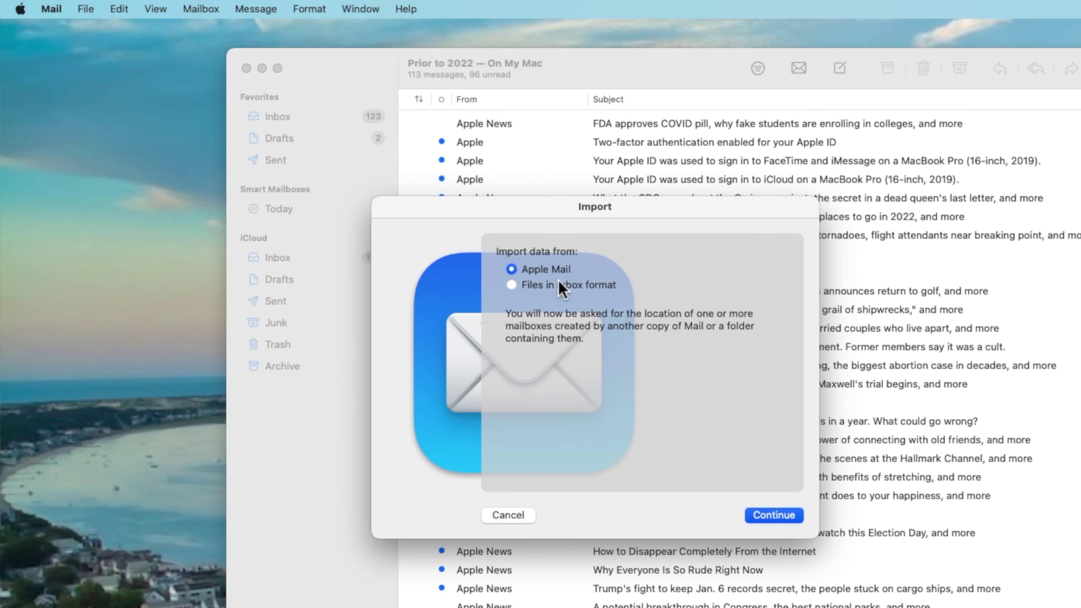
left_click(778, 516)
key("Down")
left_click(862, 541)
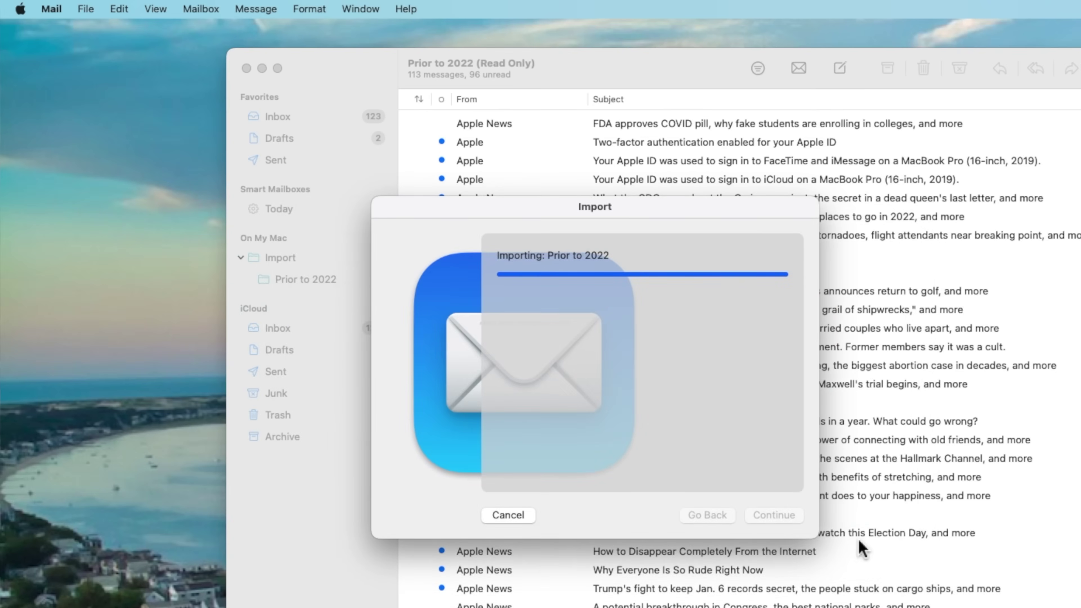
left_click(785, 520)
left_click(297, 284)
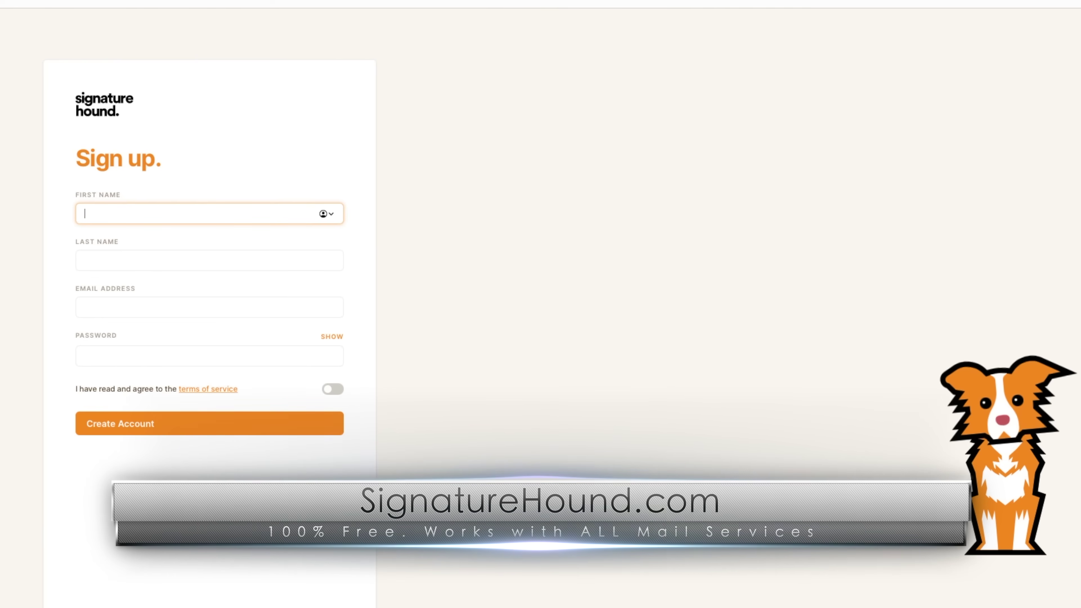
Enter the first and last name in the Signature Hound sign-up form
type("David")
key("Tab")
type("C")
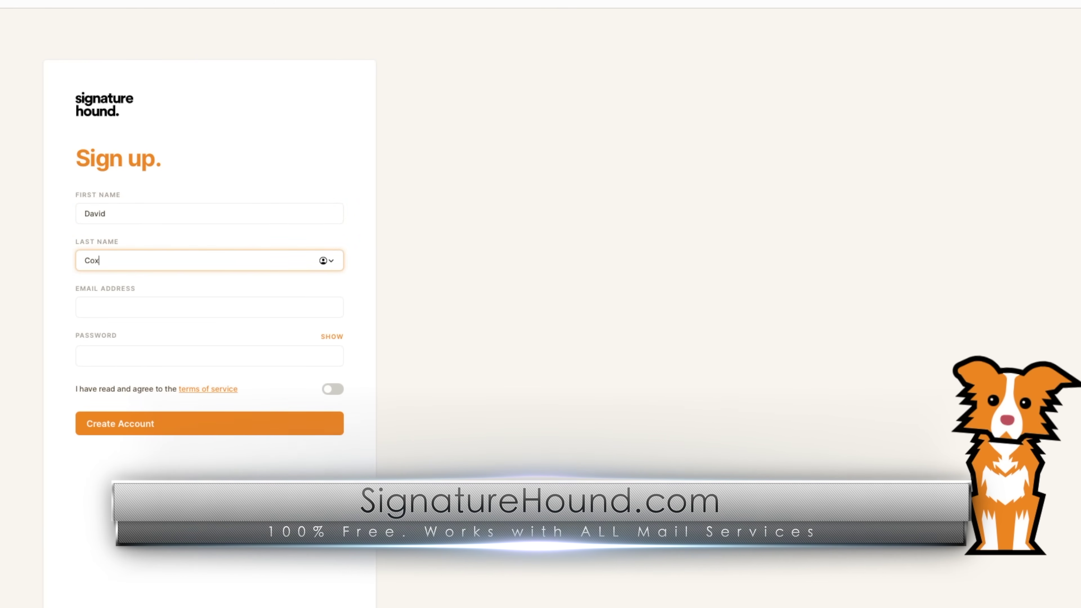
key("Tab")
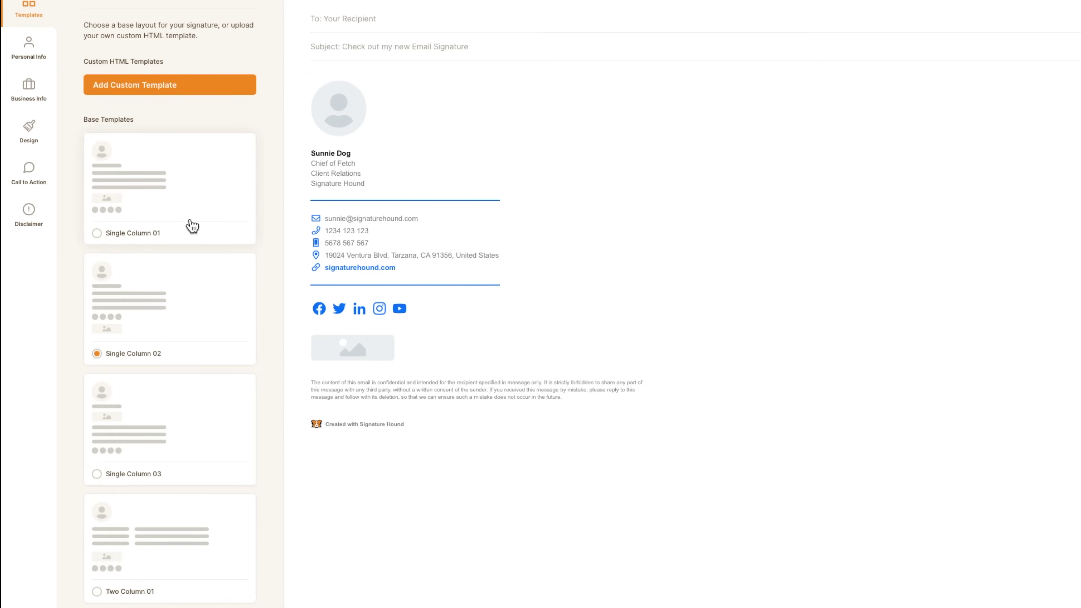
Preview the Single Column 01–03 and Two Column 01 templates, ending on Single Column 01
left_click(192, 225)
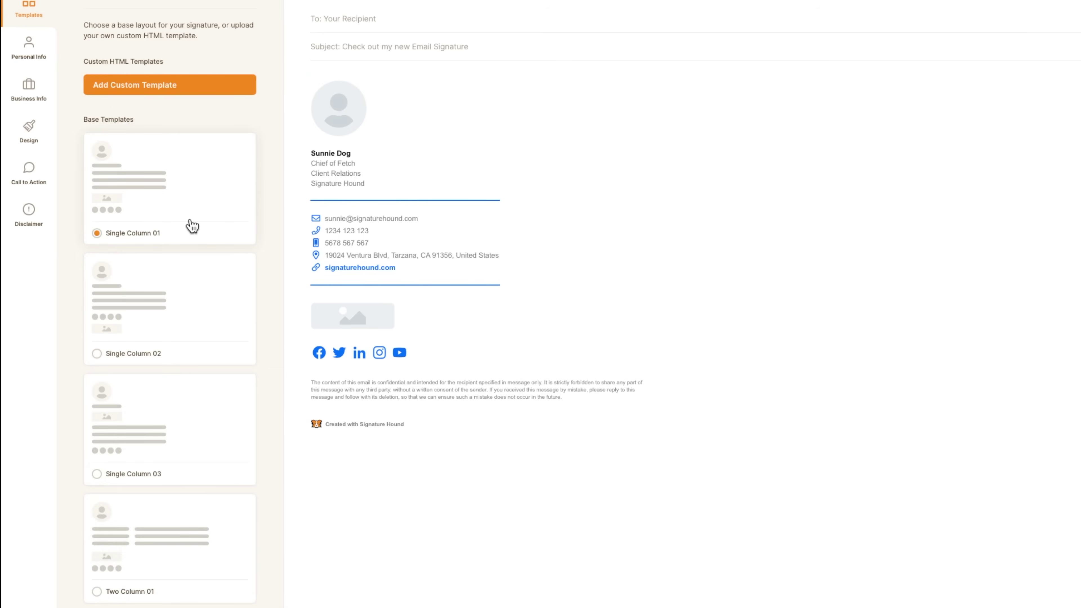
left_click(194, 315)
left_click(186, 412)
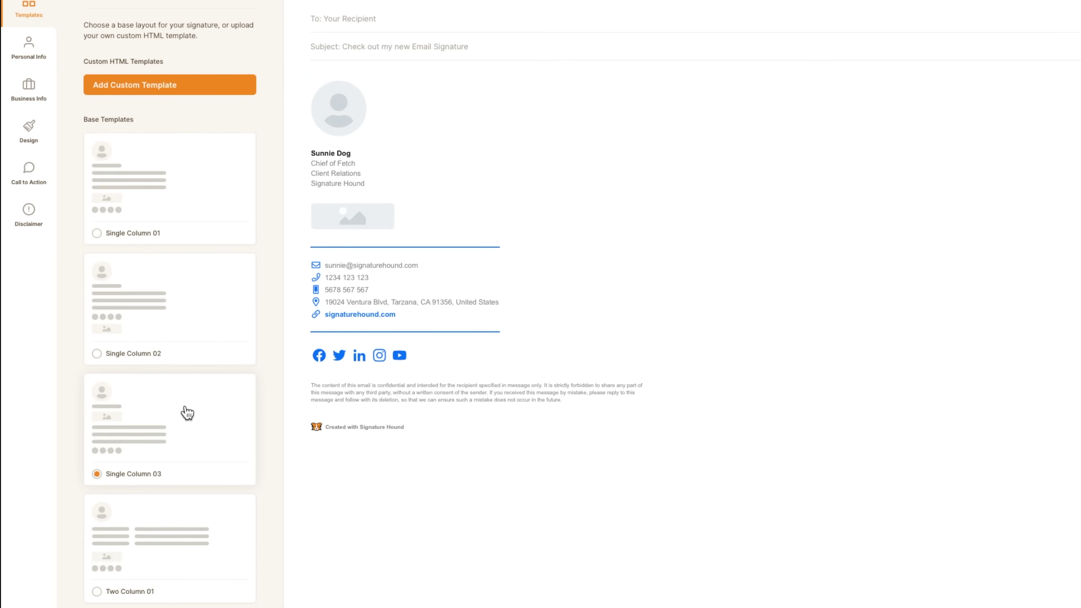
left_click(186, 505)
key("Down")
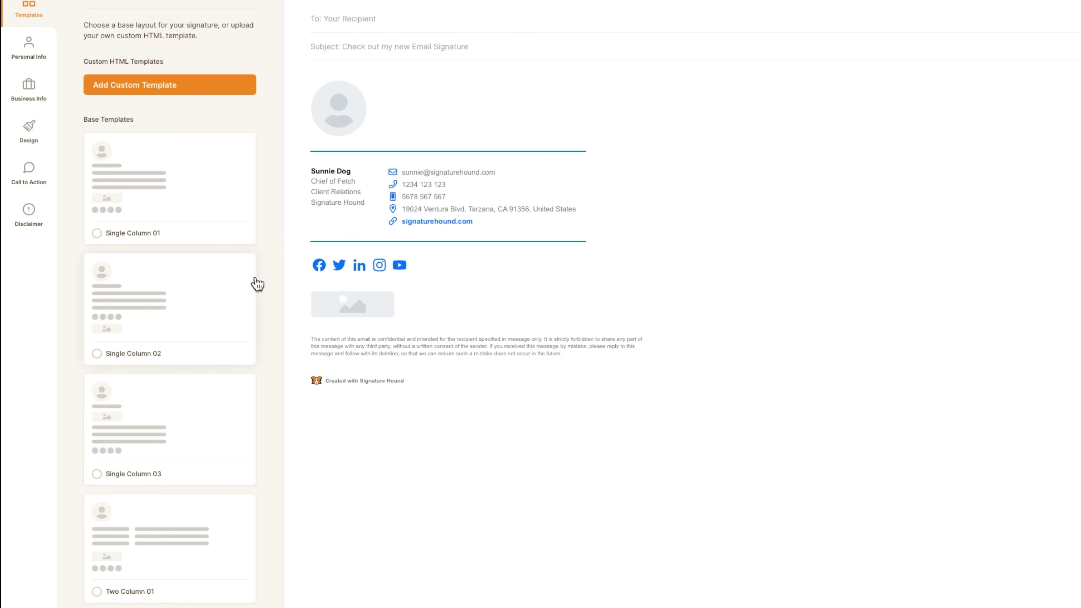
left_click(202, 219)
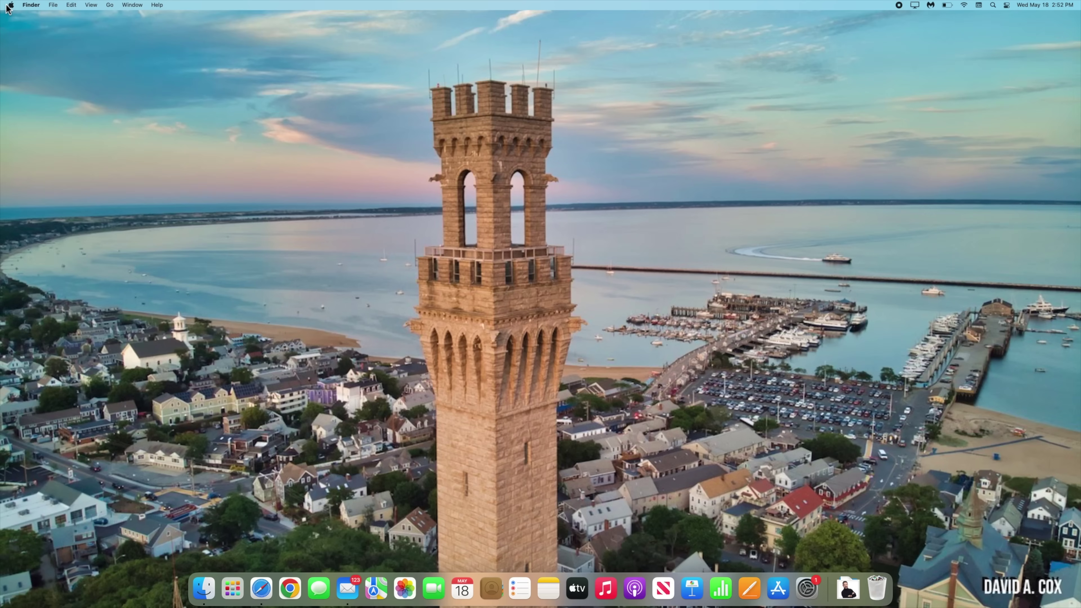
Open System Preferences from the Apple menu
left_click(9, 5)
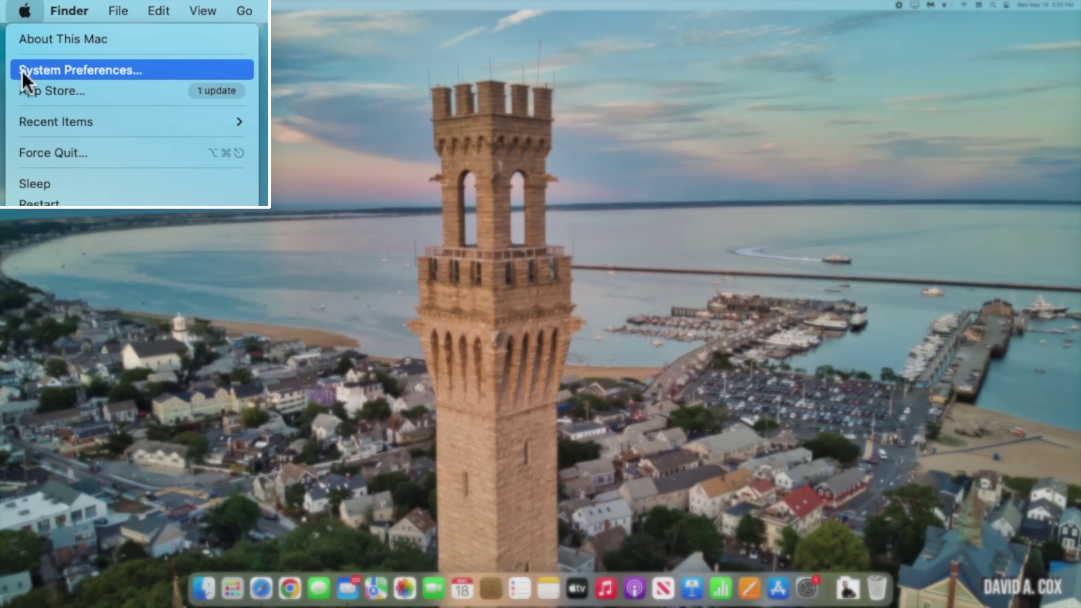
left_click(26, 71)
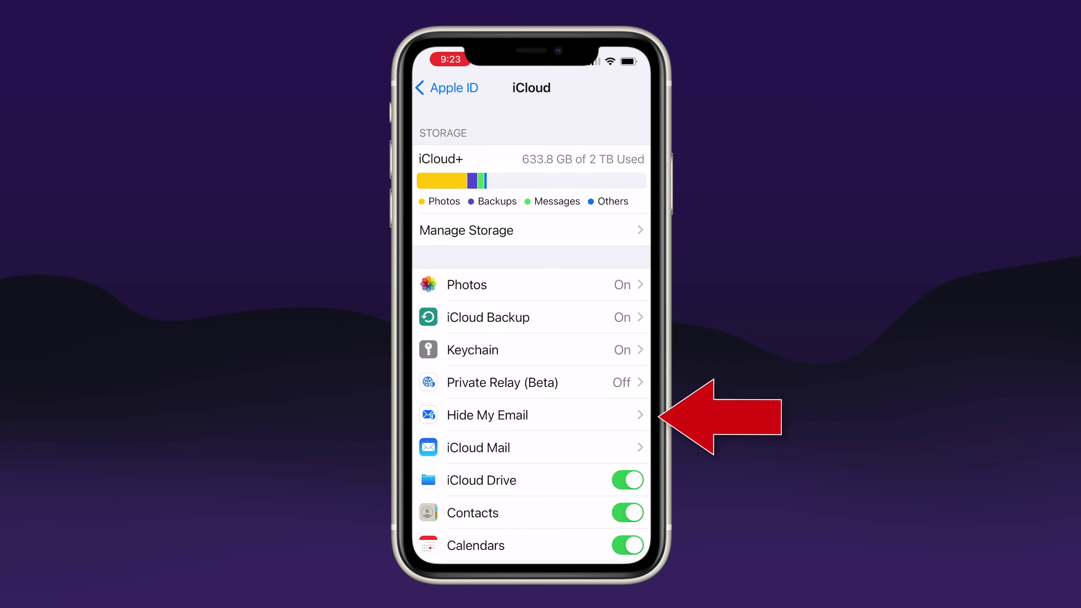
Create a new Hide My Email address labelled 'Zabars'
left_click(487, 414)
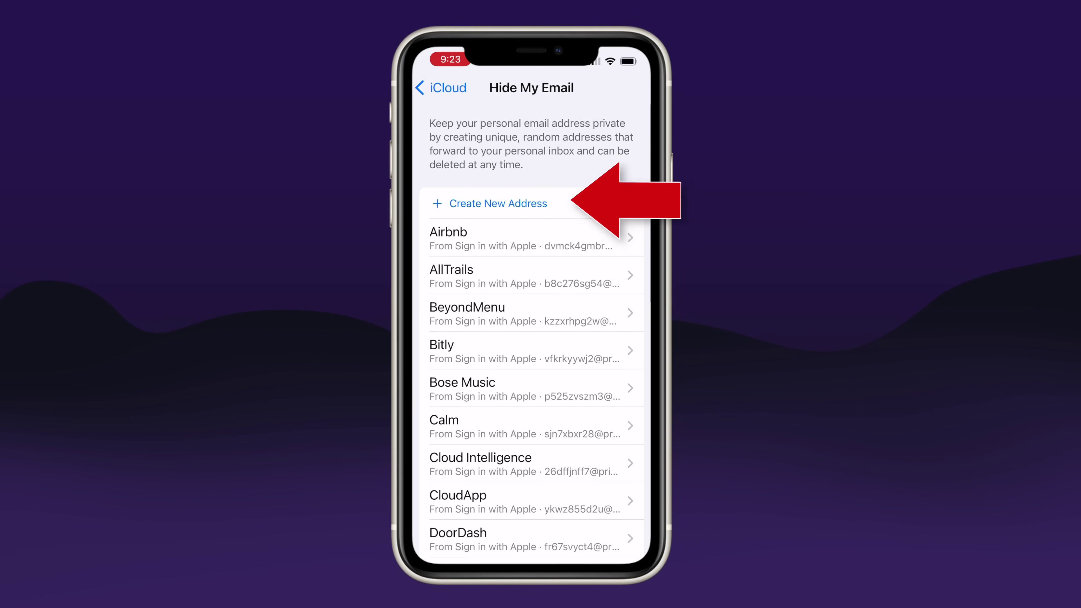
left_click(498, 203)
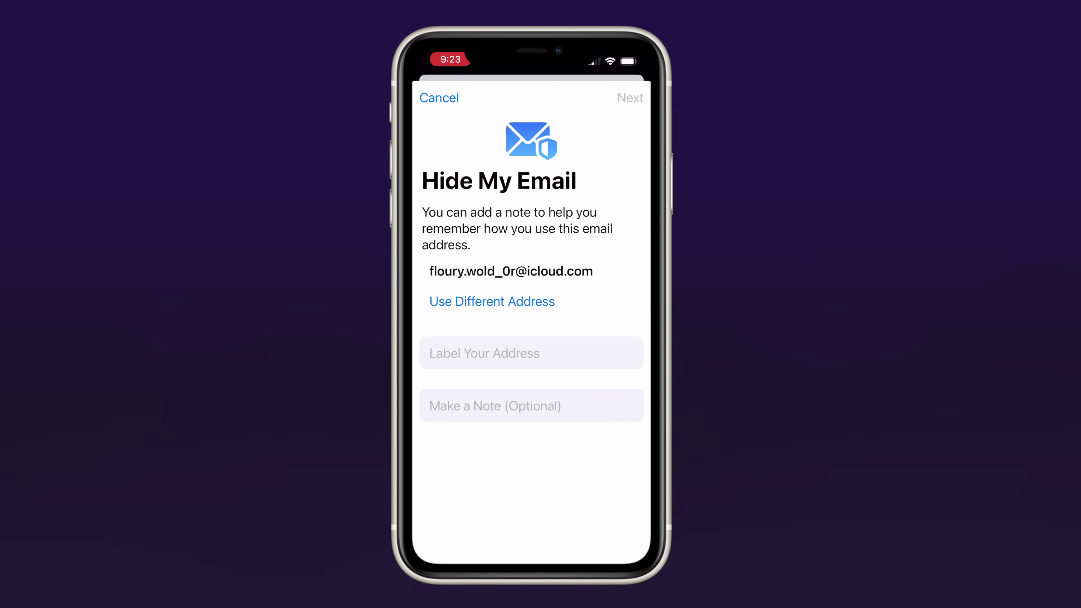
left_click(531, 353)
type("Zabars")
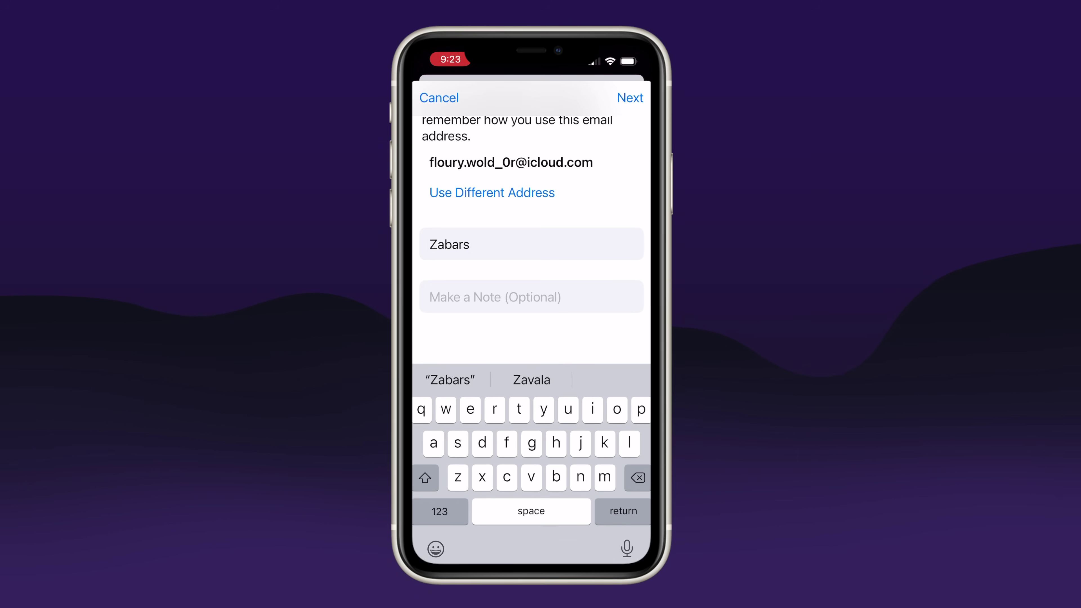
key("Return")
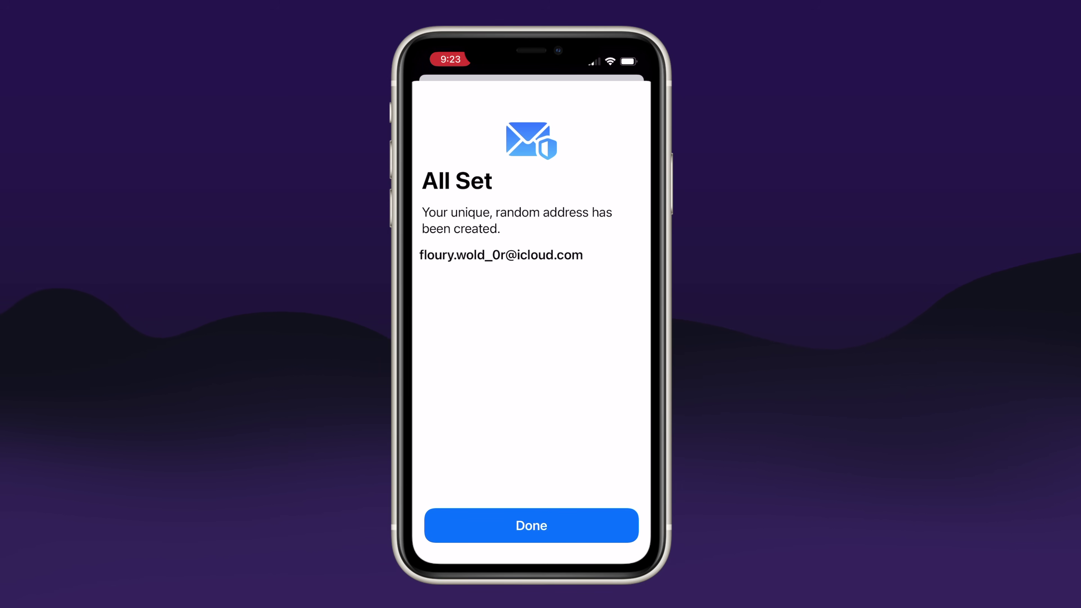
Copy the hidden address into the Zabars website's Email field, then view the Zabars address details
left_click(528, 255)
left_click(529, 217)
left_click_drag(532, 561, 594, 561)
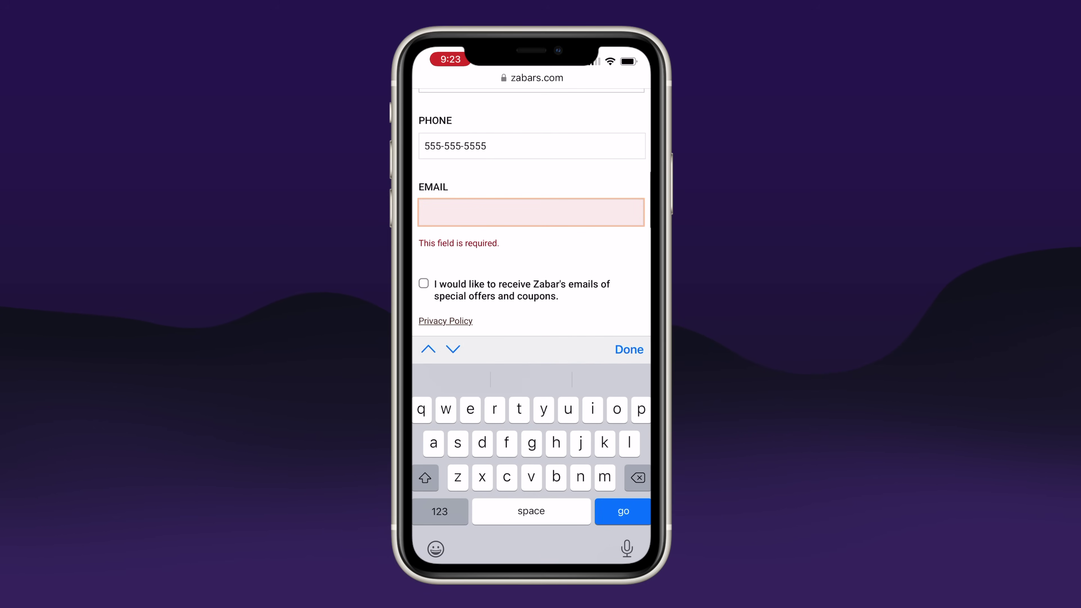
left_click(425, 212)
left_click(439, 182)
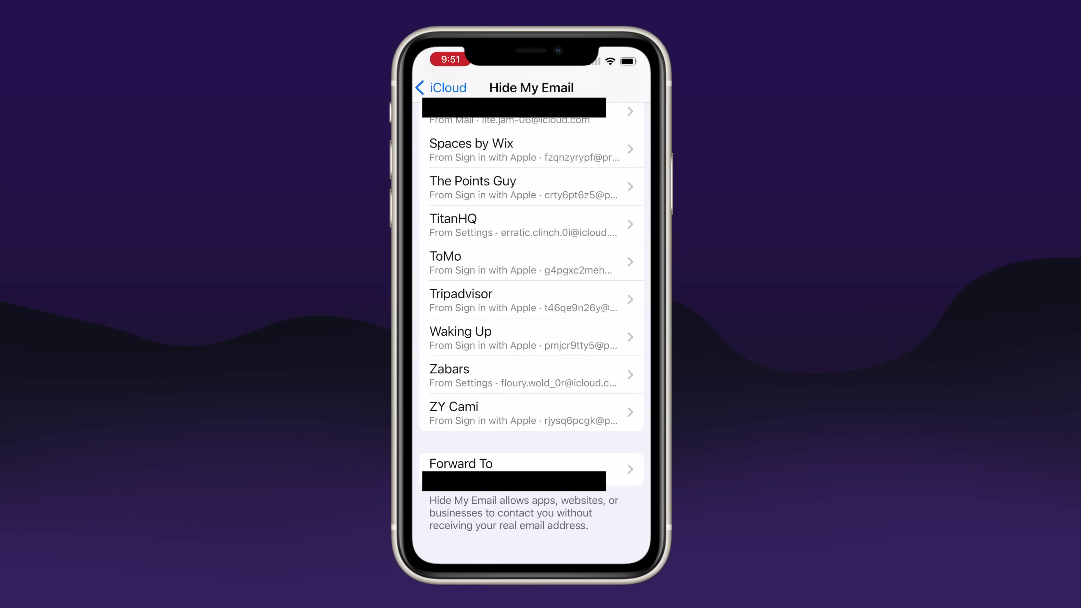
left_click(524, 374)
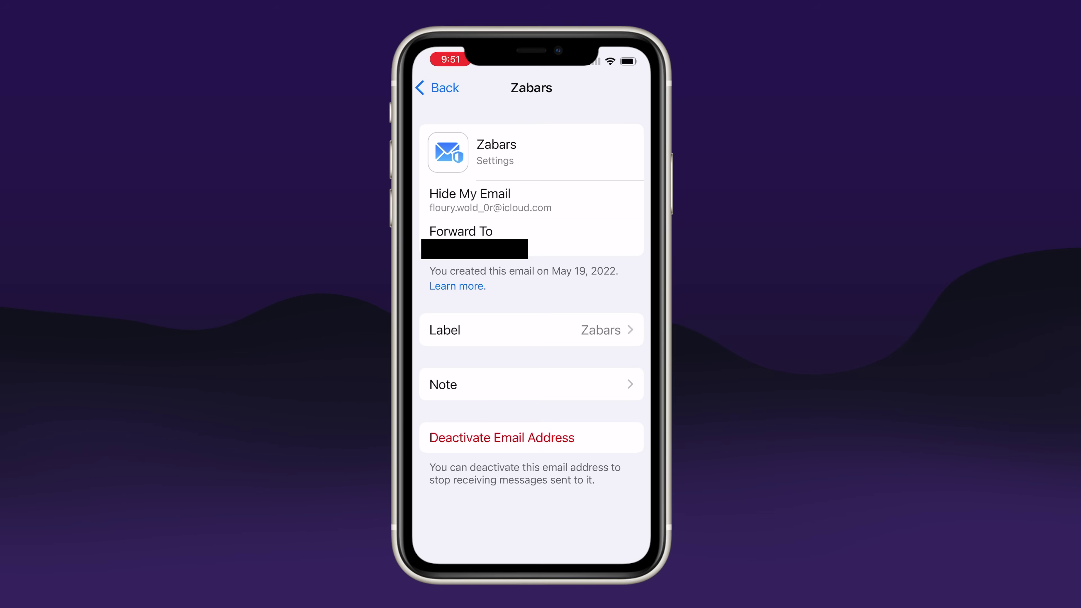